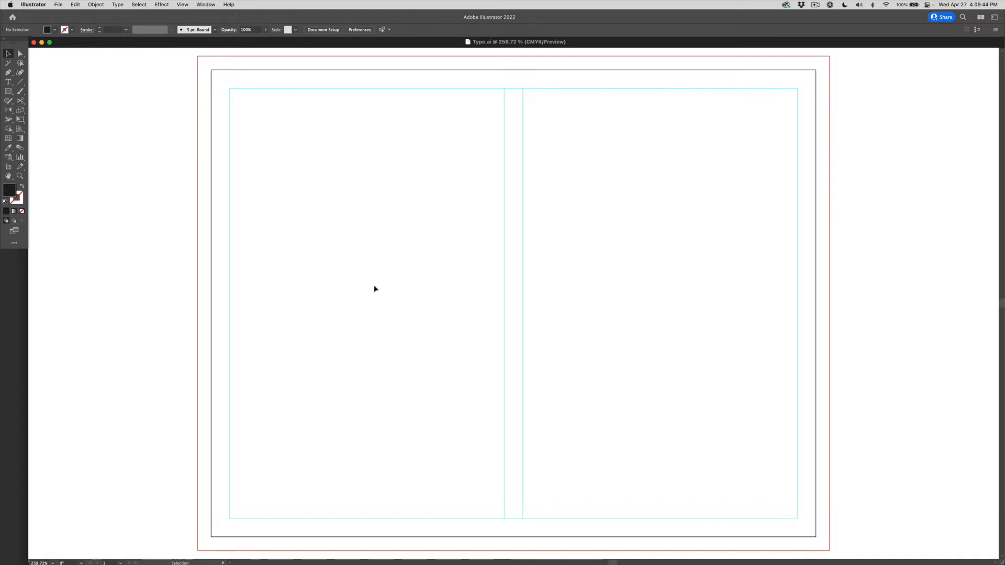
# Switch to the Type tool to start adding text.
pyautogui.press('t')
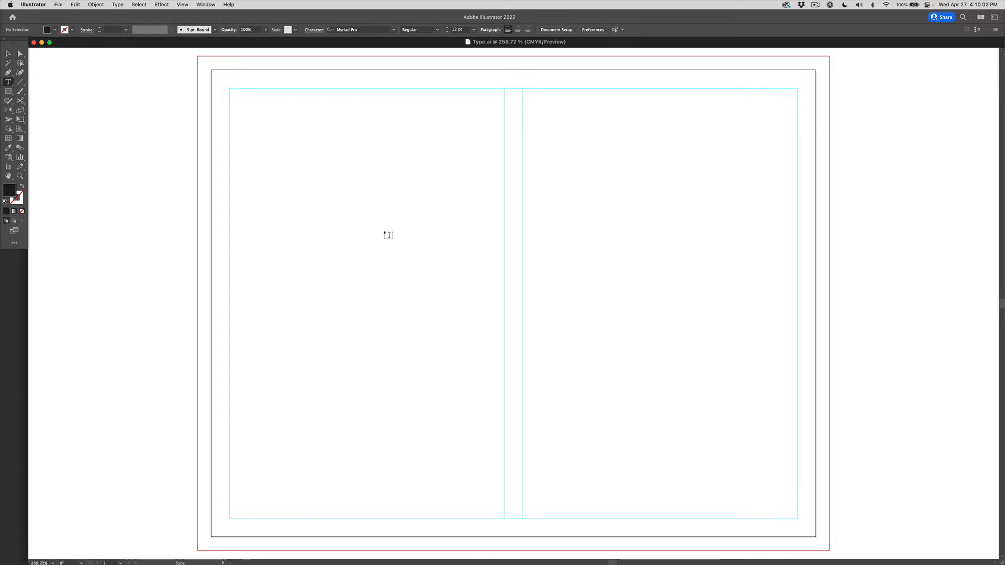
# Place a two-line point-type object of random letters ('lskdjhg lksjerhg…') mid-way down the left page.
pyautogui.click(380, 208)
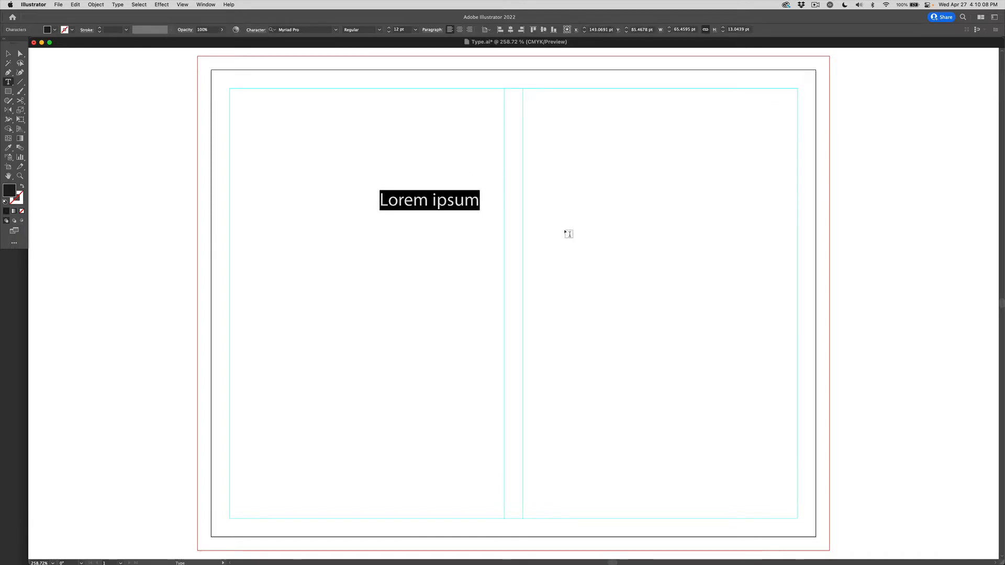
pyautogui.write('lskdjhg lk')
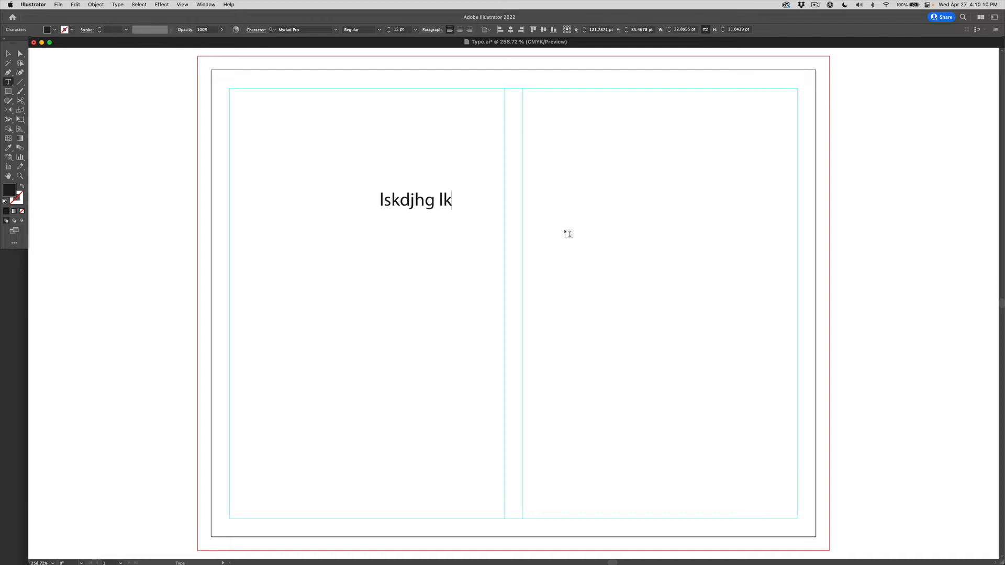
pyautogui.write('sjerhg lakrhg akjrg kdlaj fhglakrhg alkjgh ')
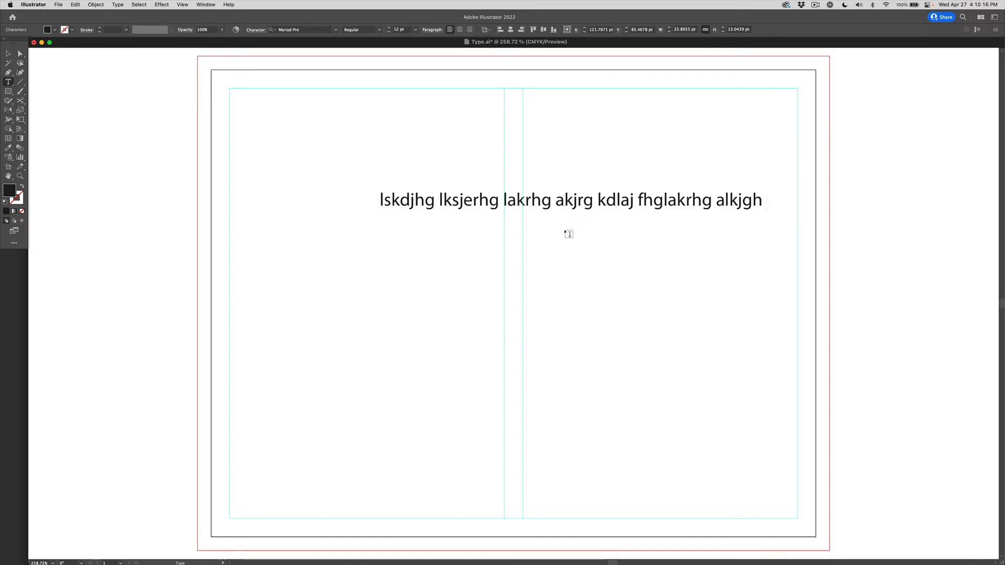
pyautogui.write('alkdjfhg kadjrhg lakdhrgkjahdgk')
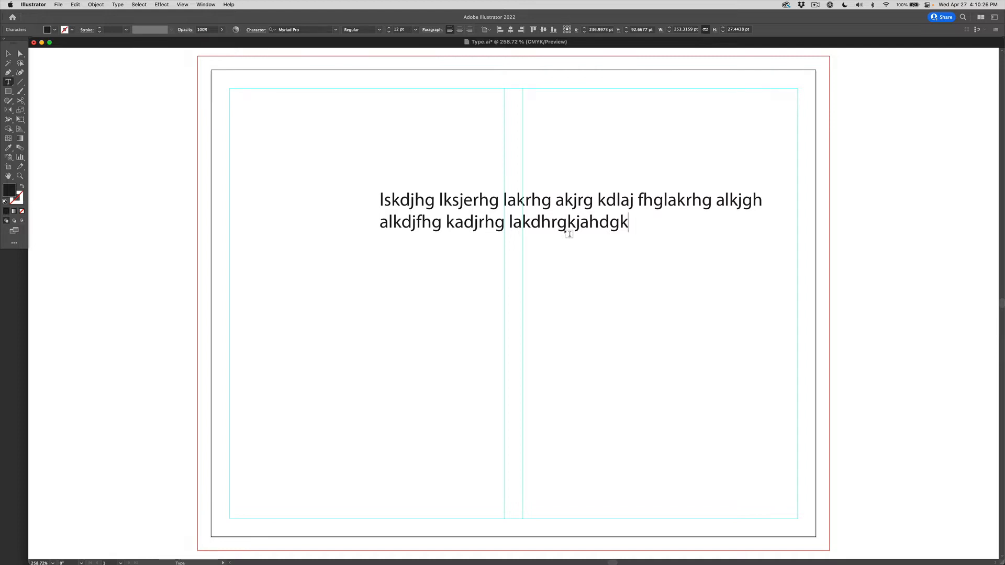
pyautogui.press('Escape')
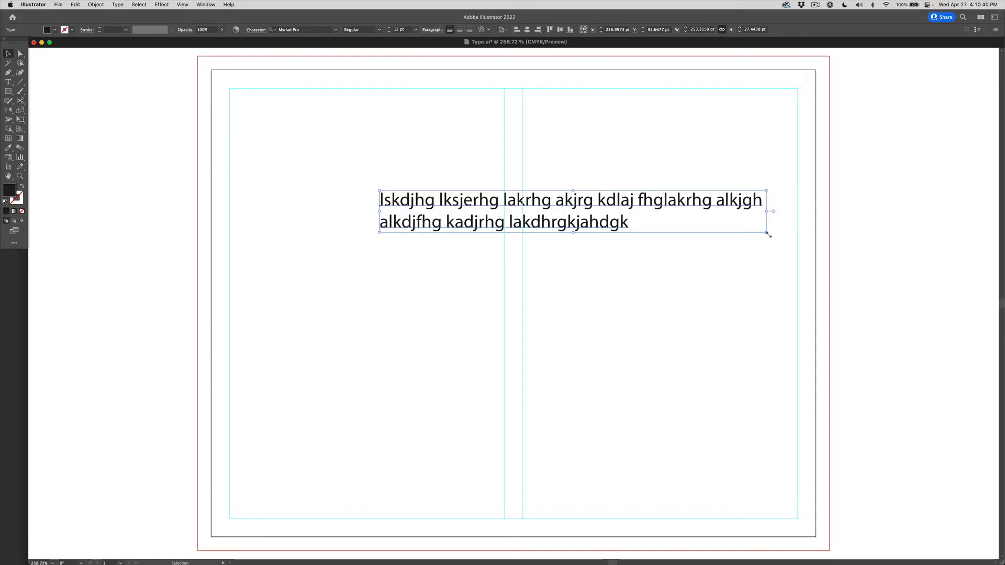
# Scale the gibberish point-type text smaller, then delete it.
pyautogui.moveTo(768, 234); pyautogui.dragTo(668, 342)
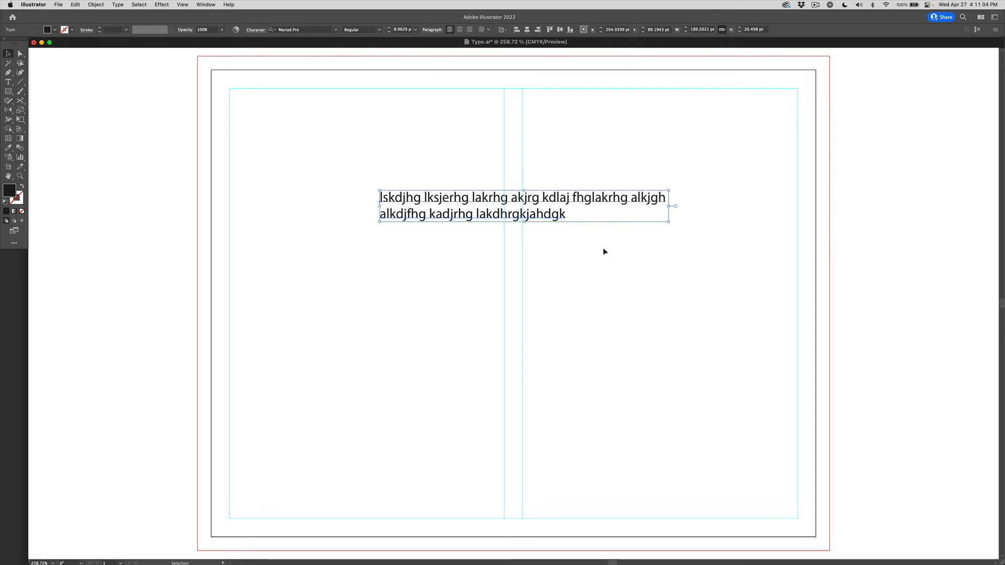
pyautogui.press('Delete')
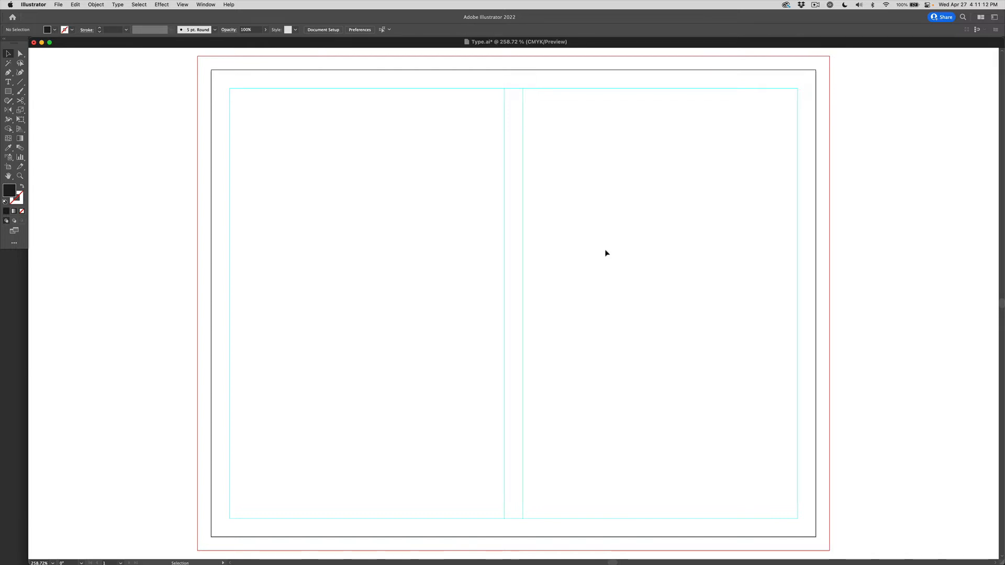
# Draw a Lorem ipsum area-type frame across the lower spread and narrow it to the left page.
pyautogui.press('t')
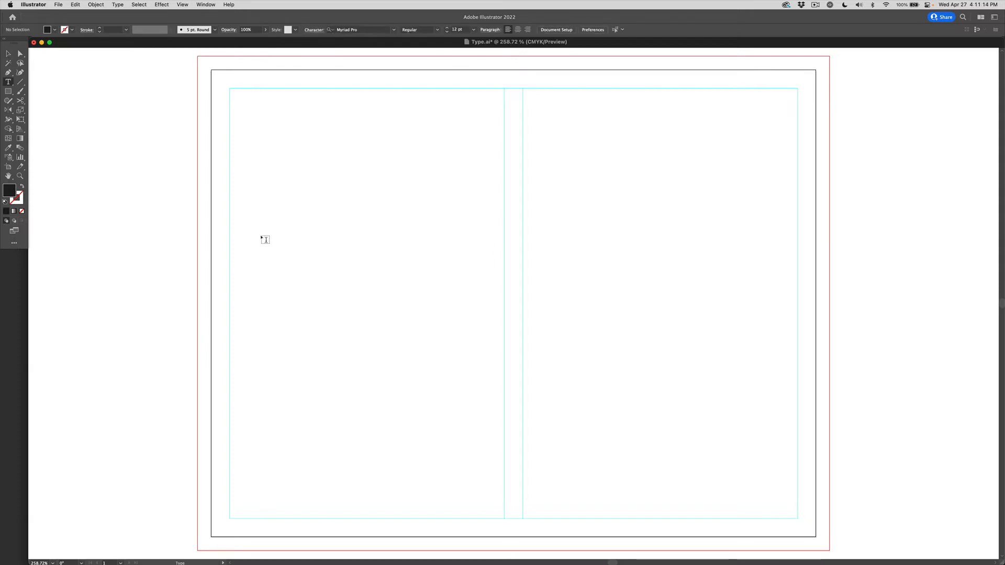
pyautogui.moveTo(230, 213); pyautogui.dragTo(802, 524)
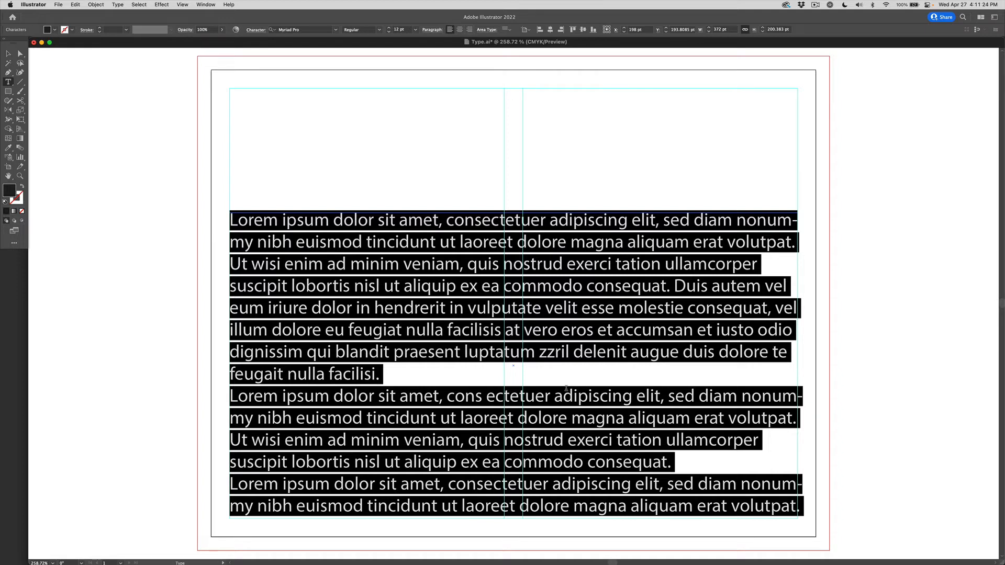
pyautogui.press('Escape')
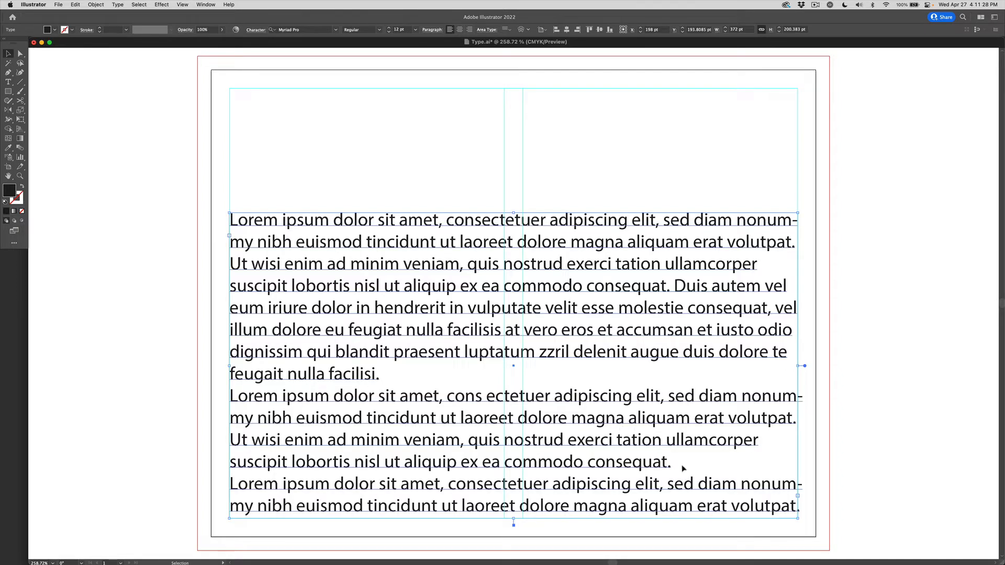
pyautogui.moveTo(798, 518); pyautogui.dragTo(614, 453)
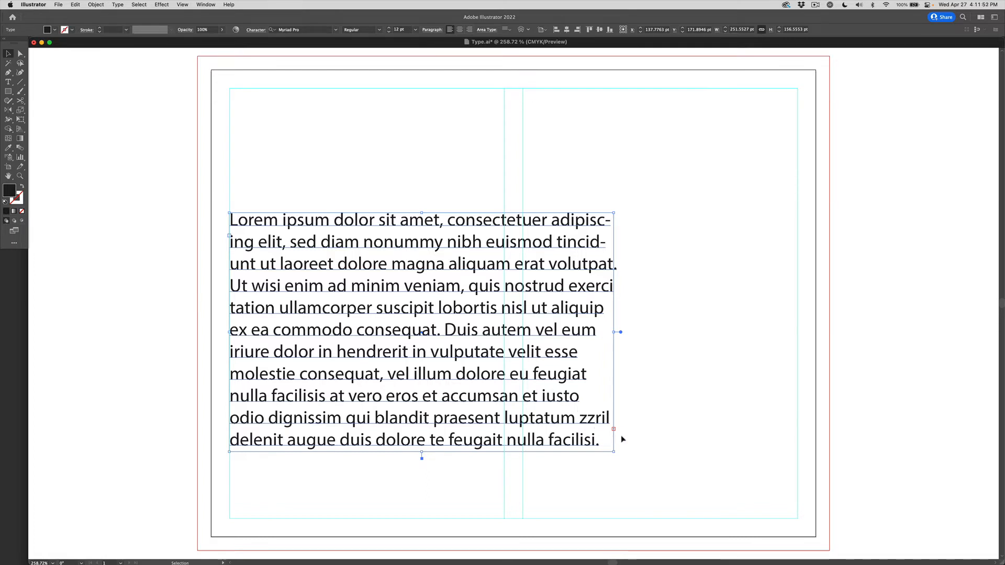
# Draw a second text frame beside the spread, then widen it and make it taller.
pyautogui.press('t')
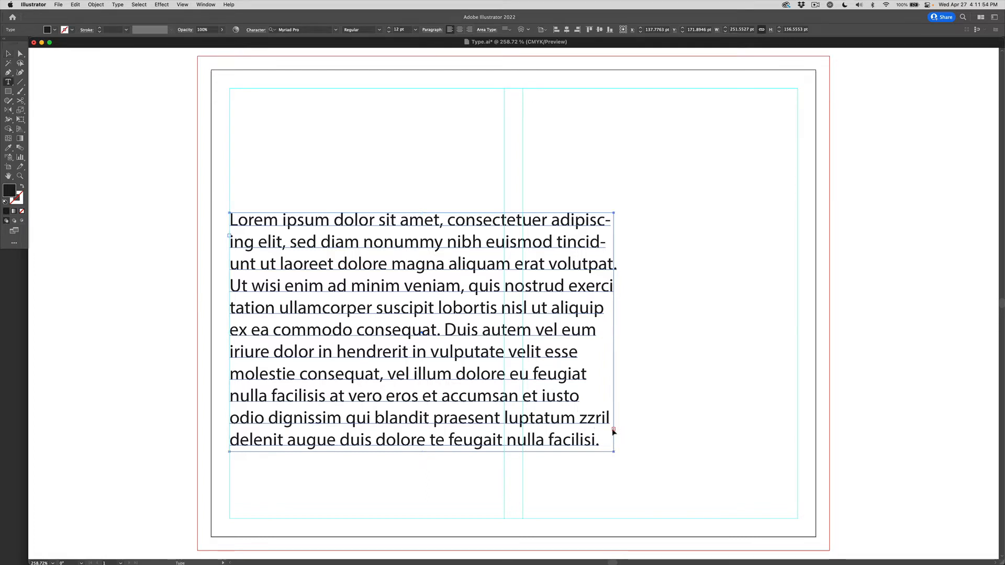
pyautogui.moveTo(852, 230); pyautogui.dragTo(972, 484)
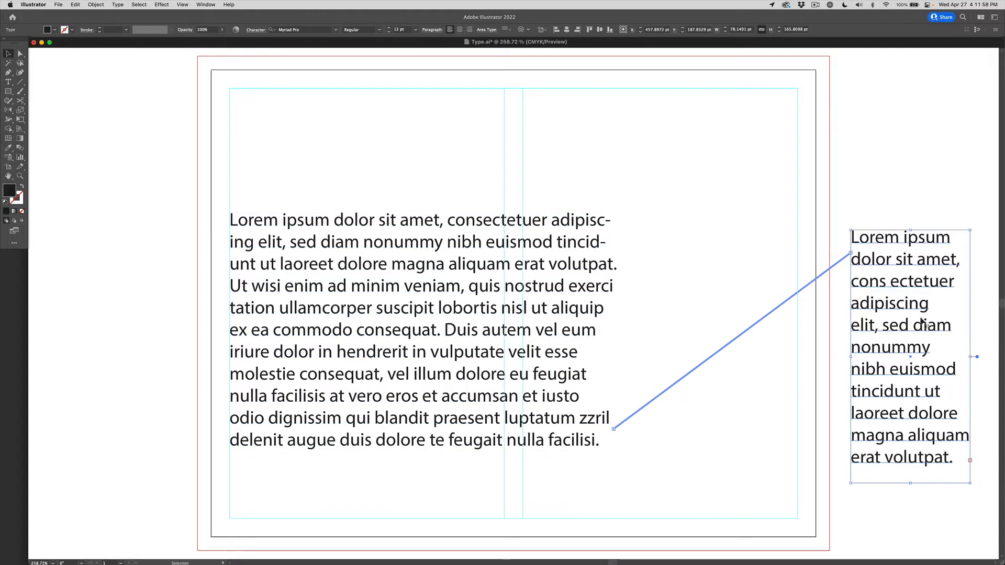
pyautogui.hscroll(5, 897, 419)
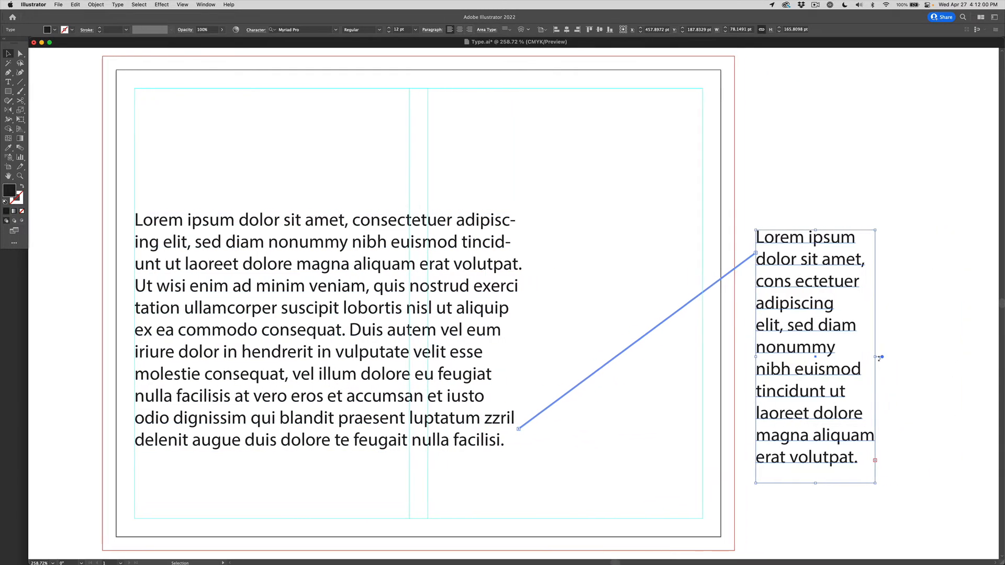
pyautogui.moveTo(881, 357); pyautogui.dragTo(991, 357)
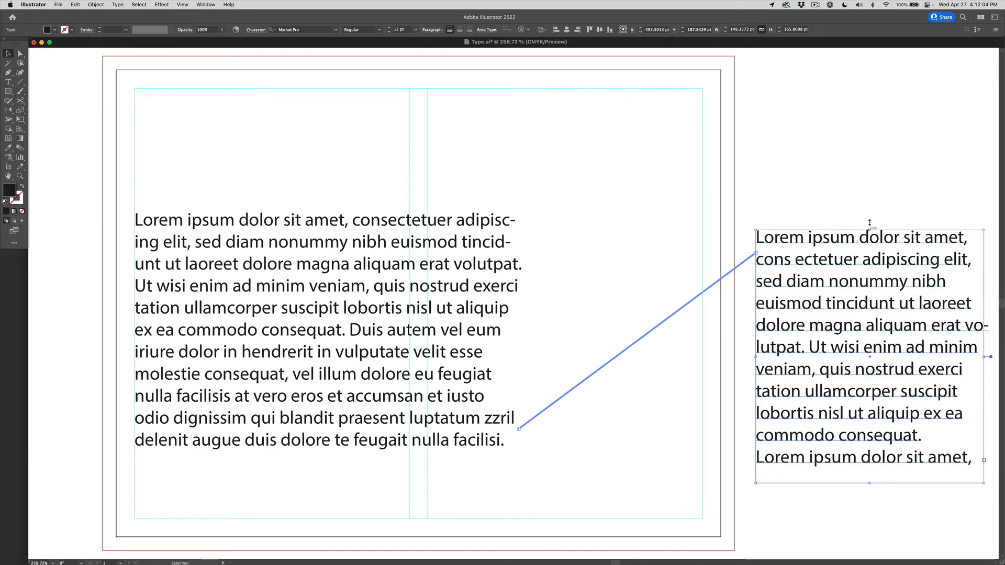
pyautogui.moveTo(870, 223); pyautogui.dragTo(870, 82)
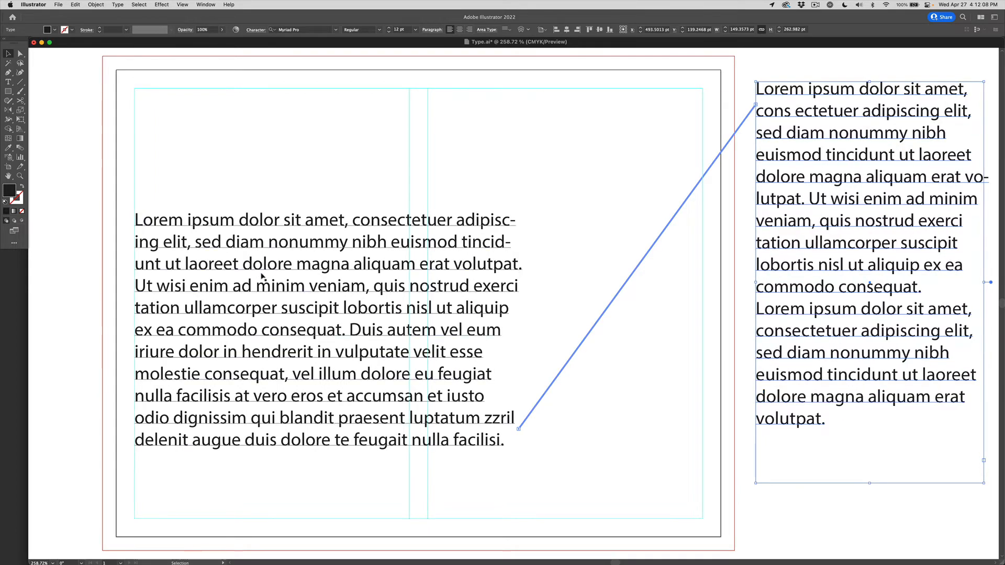
# Widen the body text frame to the right margin and check the empty frame it threads into.
pyautogui.click(443, 404)
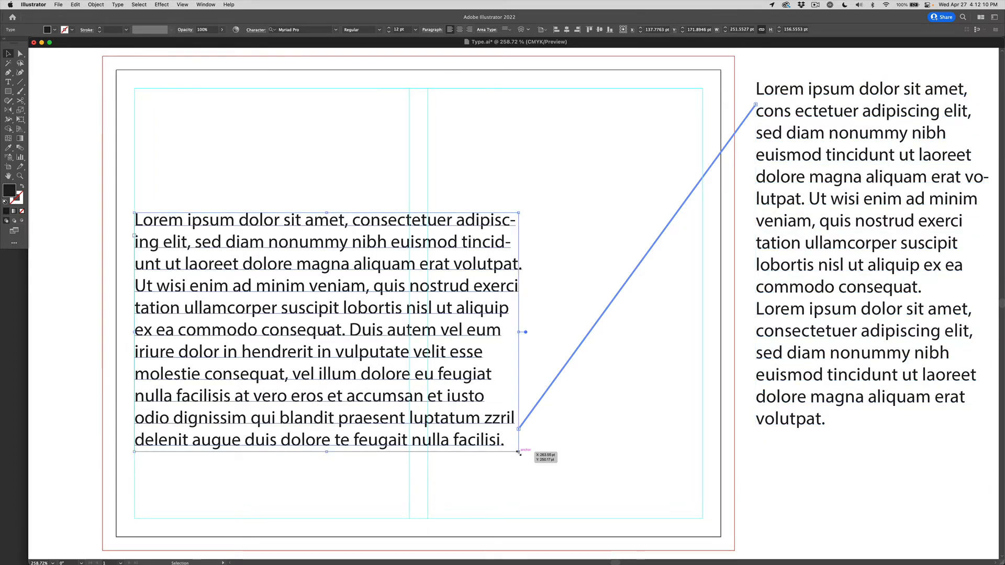
pyautogui.moveTo(519, 453); pyautogui.dragTo(703, 519)
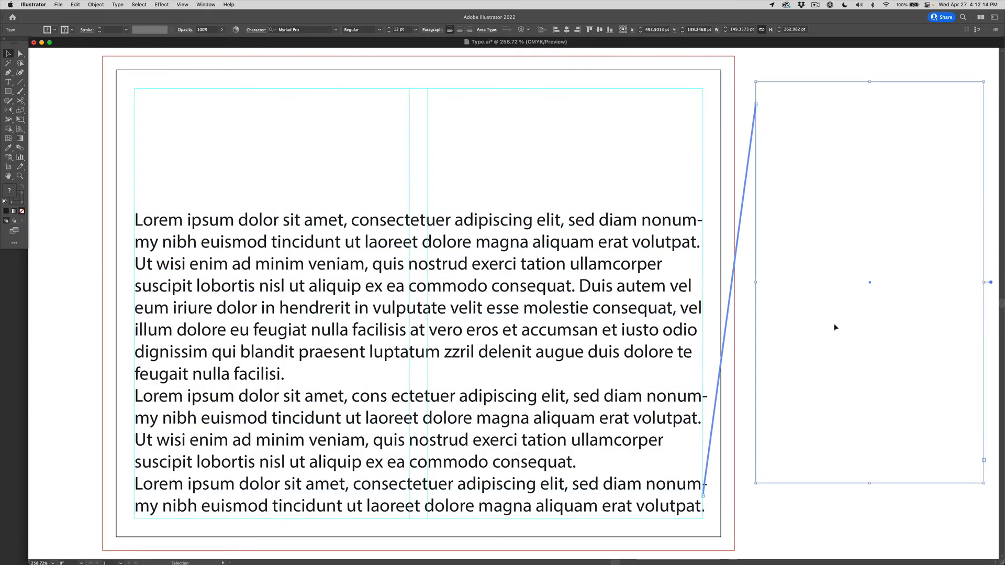
pyautogui.click(596, 323)
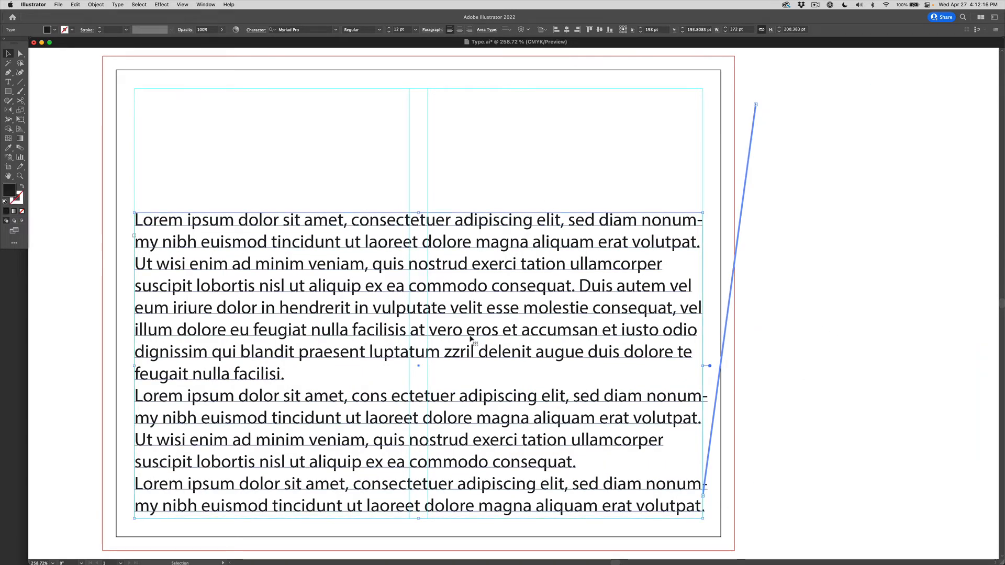
pyautogui.click(831, 159)
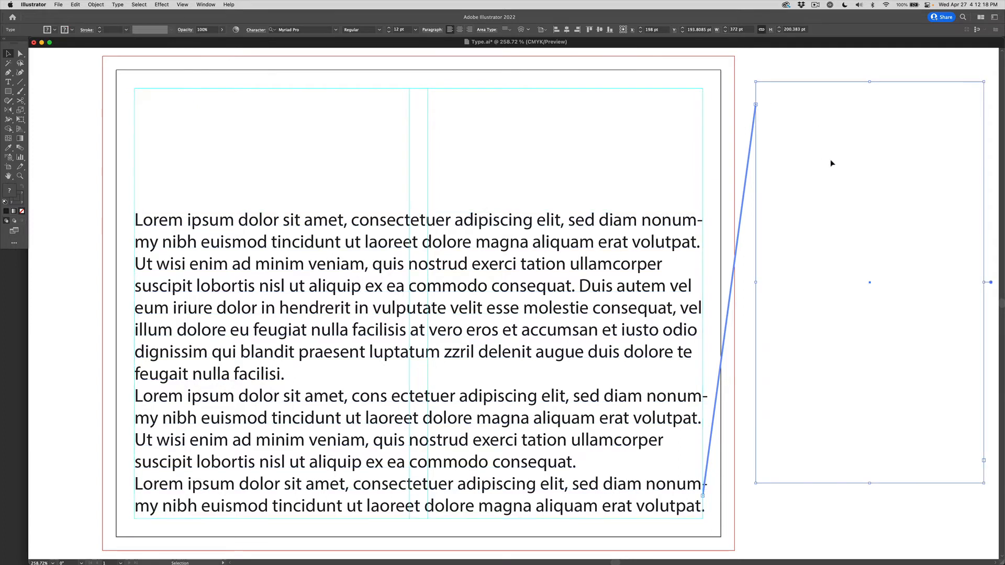
pyautogui.click(332, 356)
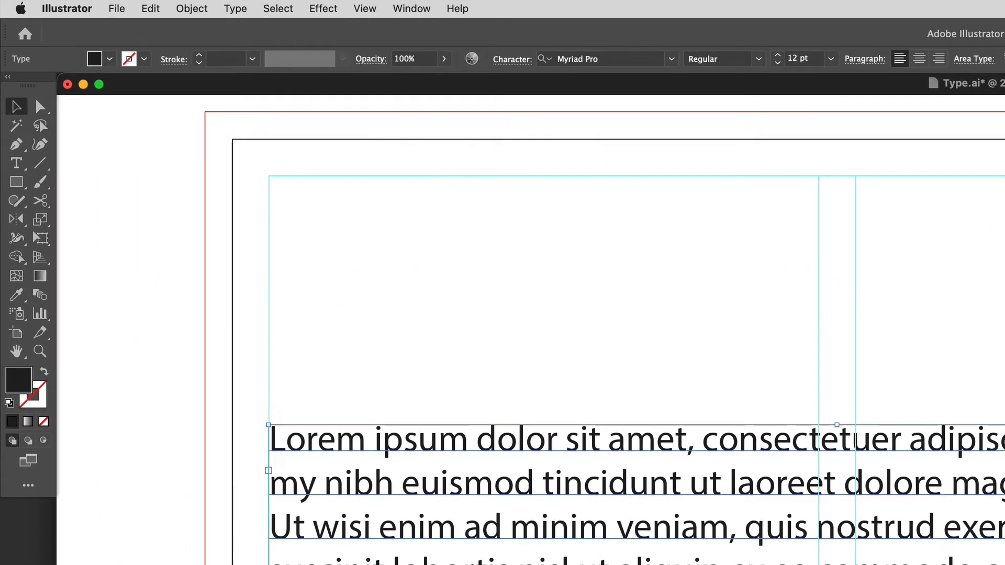
# Give the body text 2 columns with a 12 pt gutter, then extend its frame upward.
pyautogui.click(234, 9)
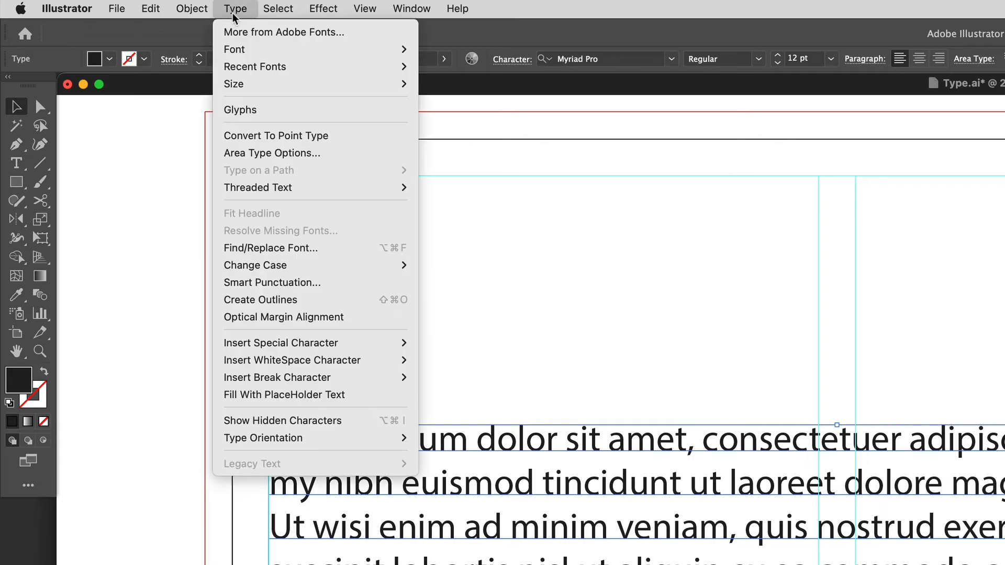
pyautogui.click(287, 153)
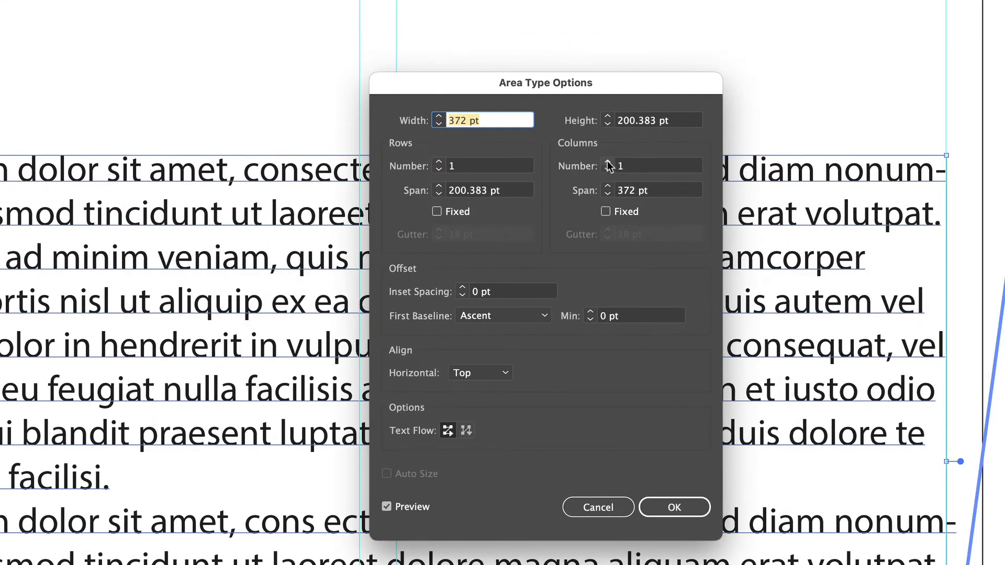
pyautogui.click(606, 162)
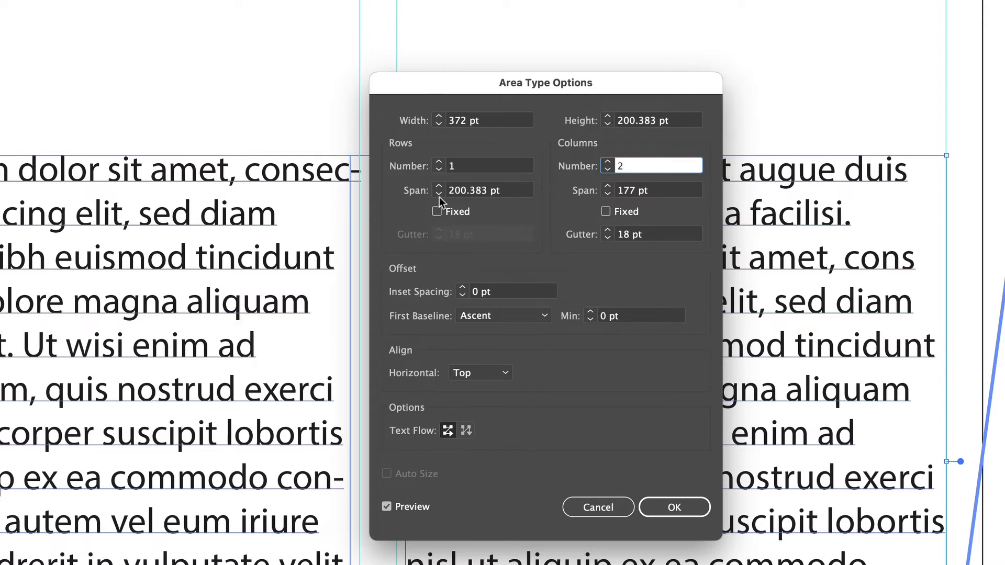
pyautogui.click(608, 238)
pyautogui.click(608, 238)
pyautogui.click(608, 239)
pyautogui.click(608, 239)
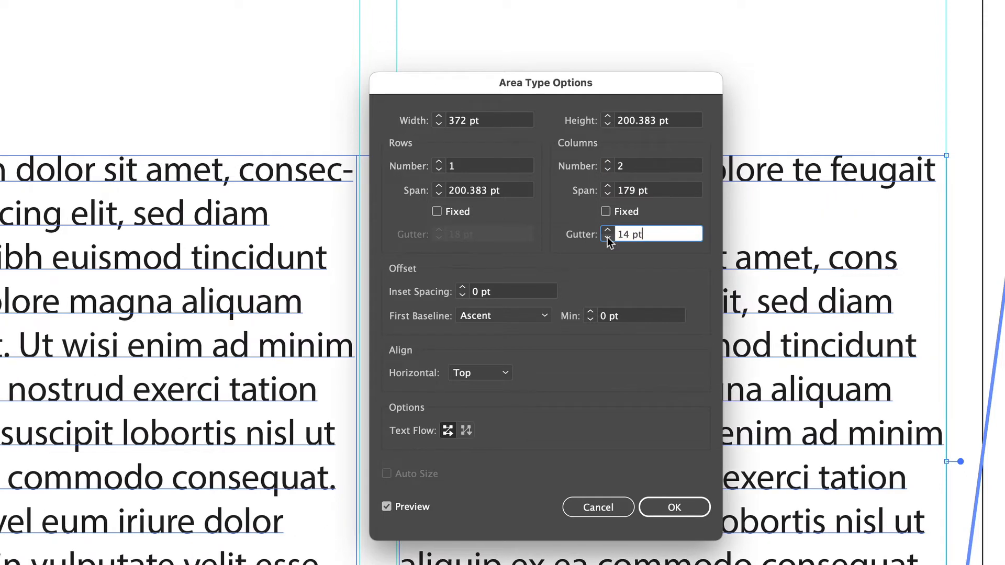
pyautogui.click(608, 238)
pyautogui.click(608, 238)
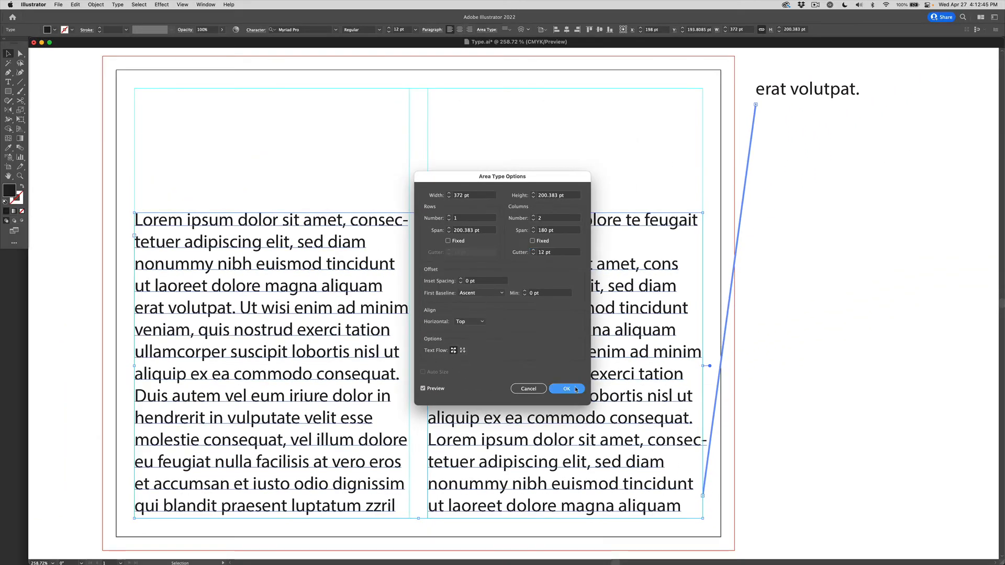
pyautogui.click(675, 507)
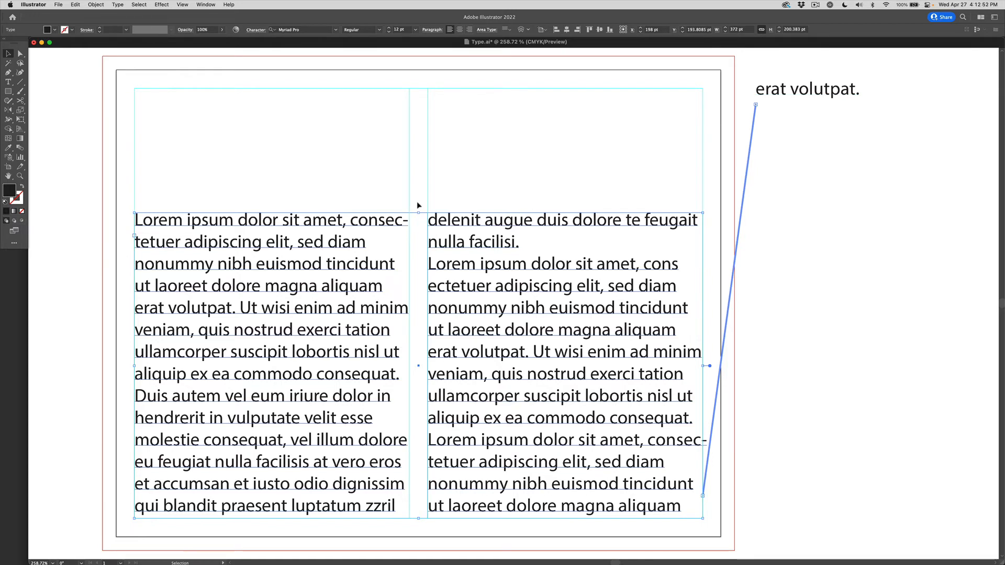
pyautogui.moveTo(418, 211); pyautogui.dragTo(420, 189)
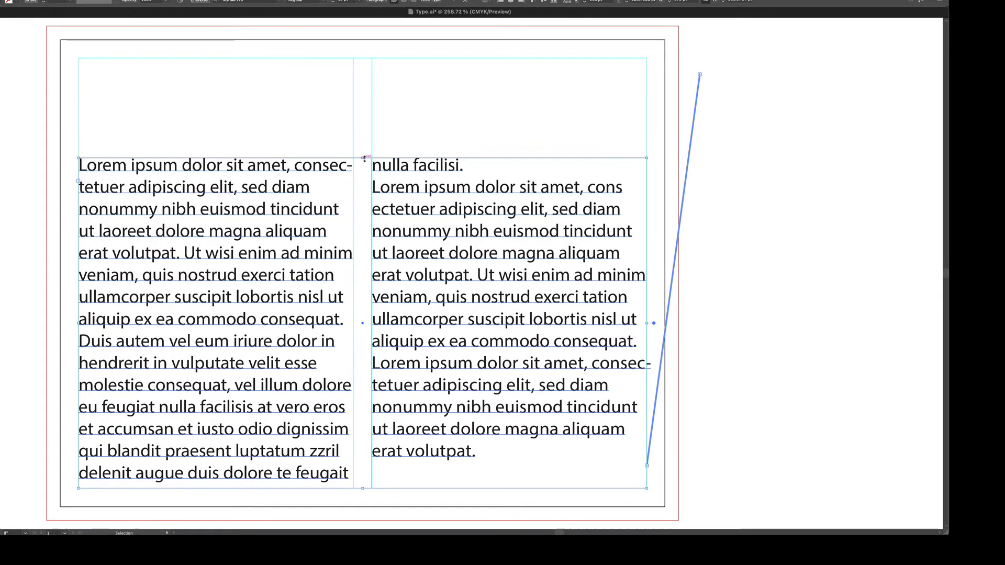
# Place a 'Lorem ipsum' point-type heading and move it toward the left column.
pyautogui.click(345, 123)
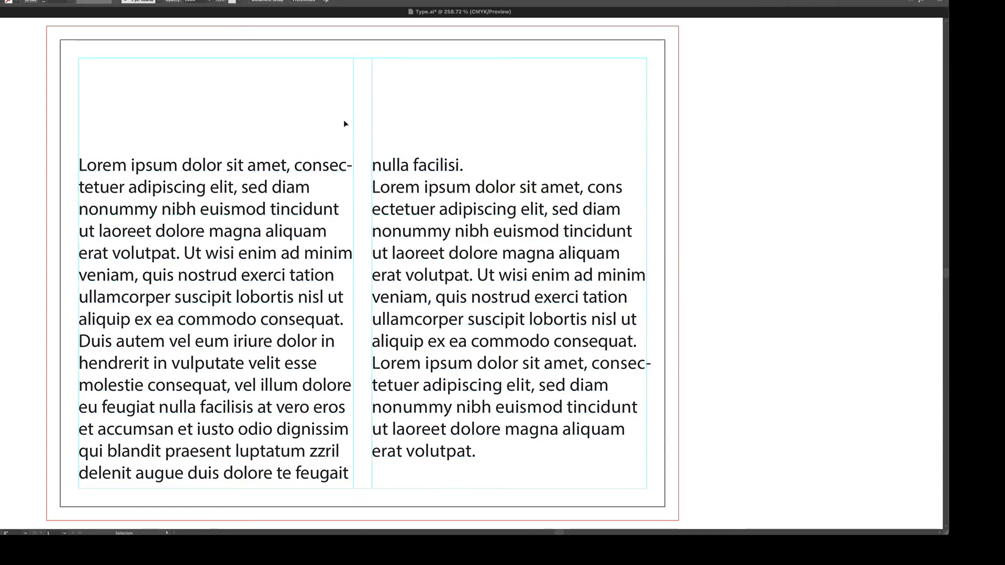
pyautogui.press('t')
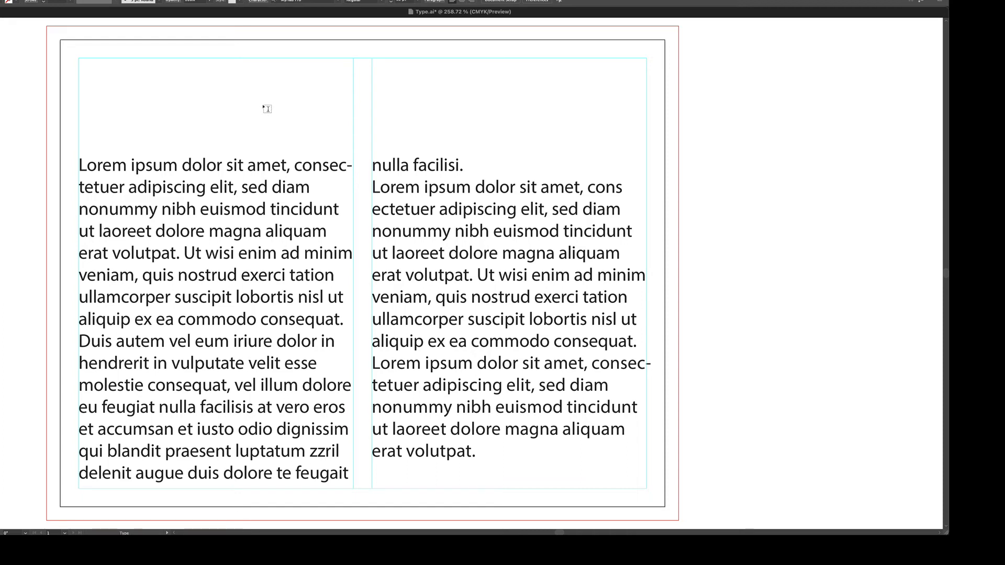
pyautogui.click(264, 103)
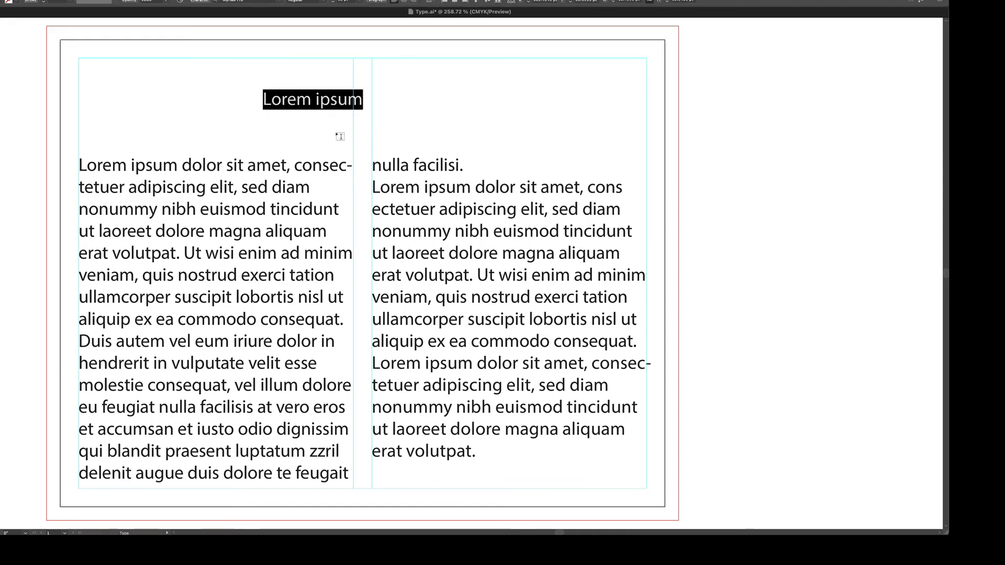
pyautogui.press('Escape')
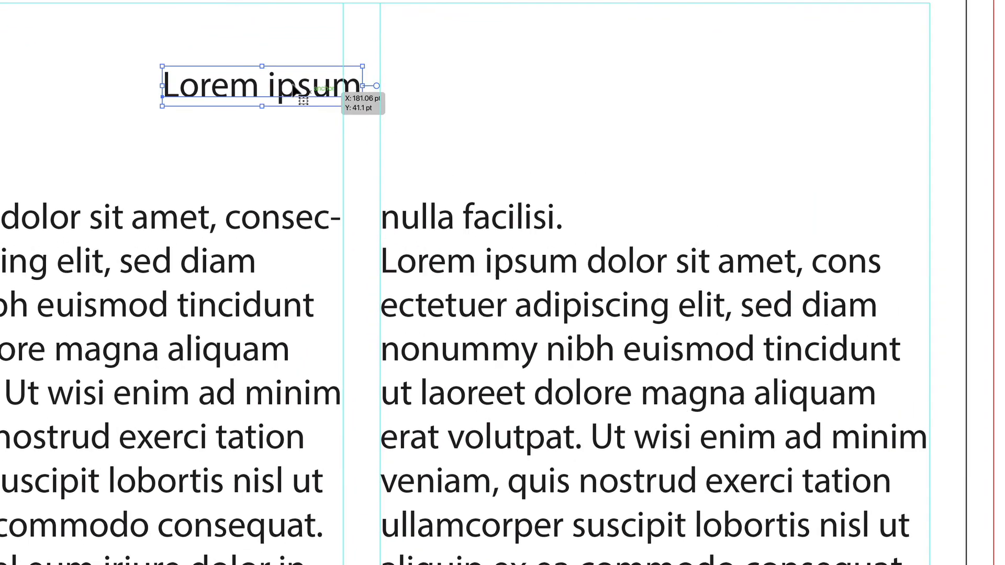
pyautogui.moveTo(366, 100); pyautogui.dragTo(291, 101)
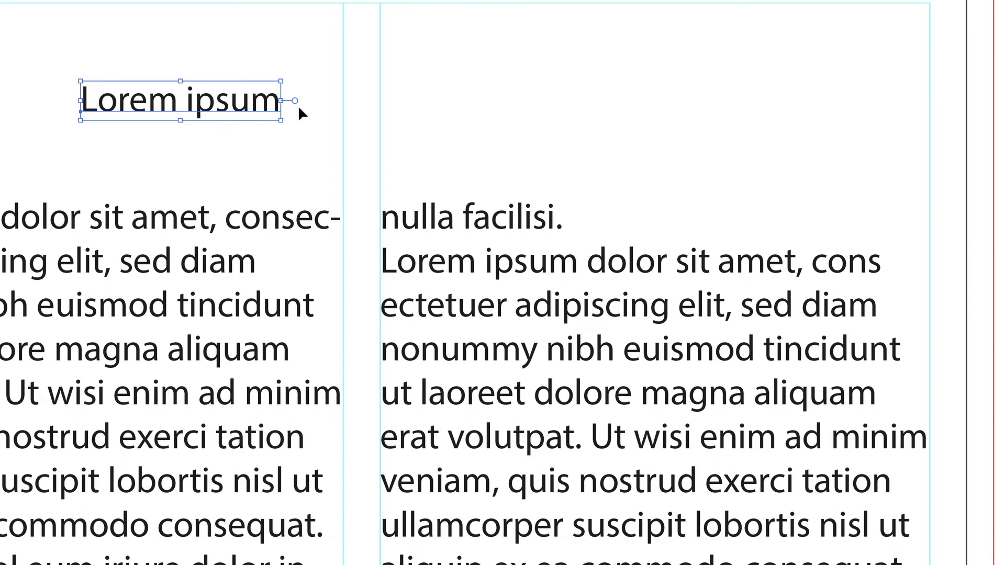
# Undo an accidental threading of the body text, then move the heading up above the left column.
pyautogui.click(542, 317)
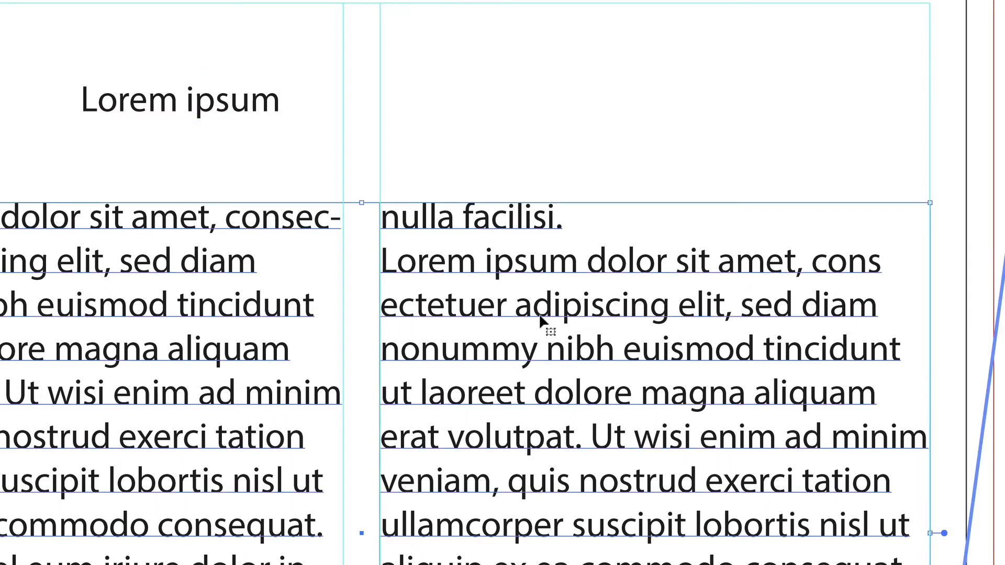
pyautogui.click(947, 534)
pyautogui.moveTo(523, 526); pyautogui.dragTo(488, 564)
pyautogui.hotkey('ctrl', 'z')
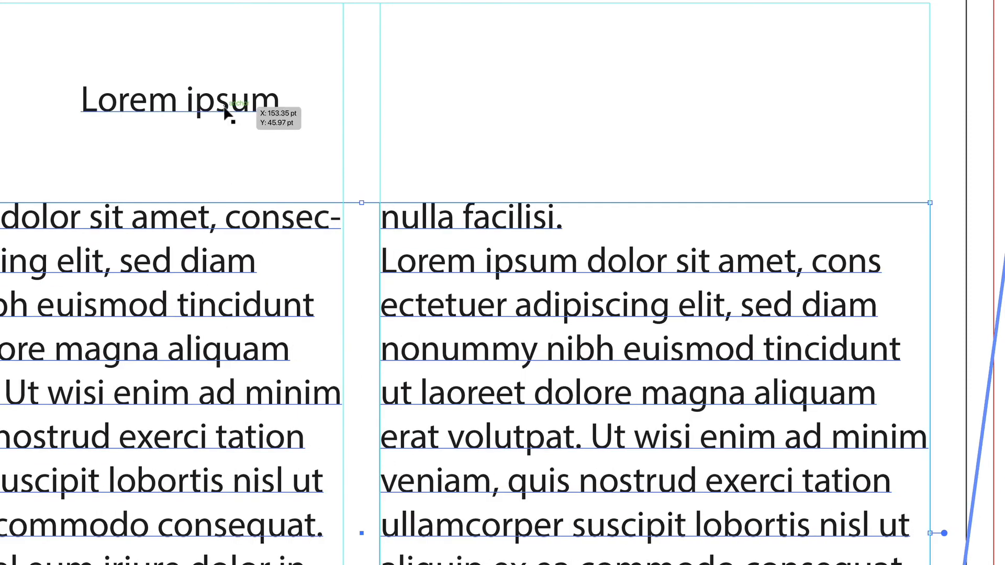
pyautogui.moveTo(225, 109); pyautogui.dragTo(234, 80)
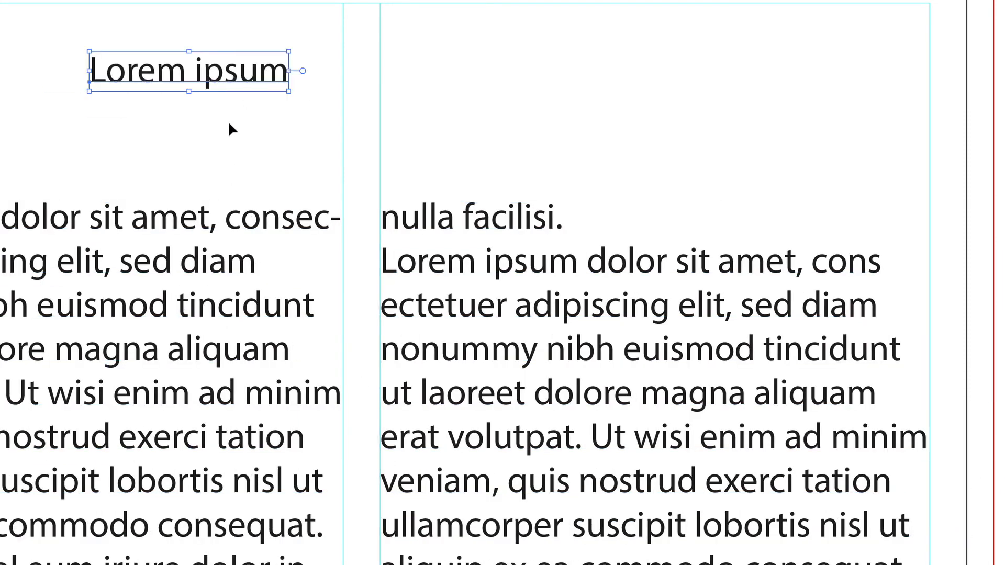
# Toggle the heading to area type and back to point type, then scale it up slightly.
pyautogui.doubleClick(303, 71)
pyautogui.moveTo(292, 94); pyautogui.dragTo(338, 140)
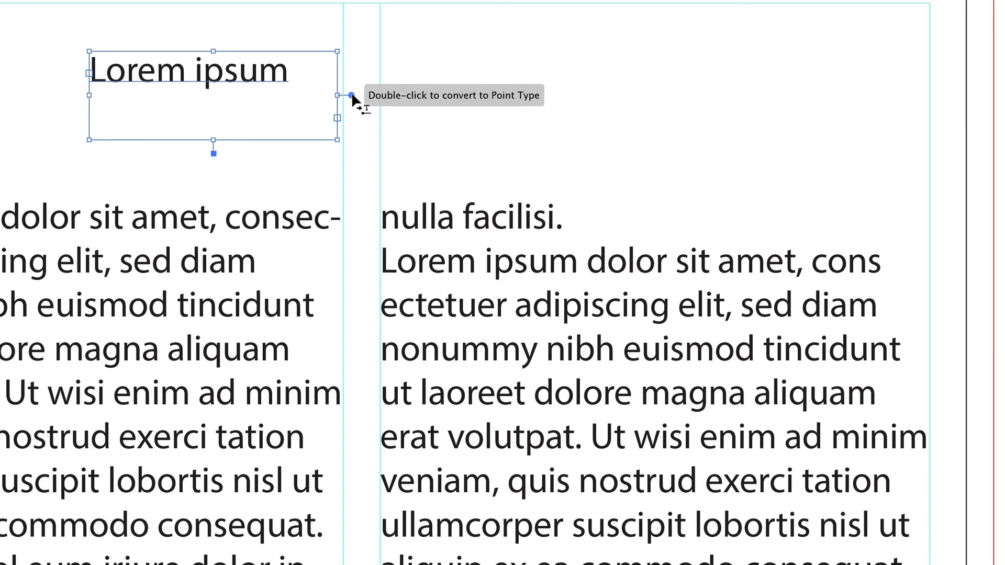
pyautogui.doubleClick(352, 96)
pyautogui.moveTo(292, 89); pyautogui.dragTo(312, 154)
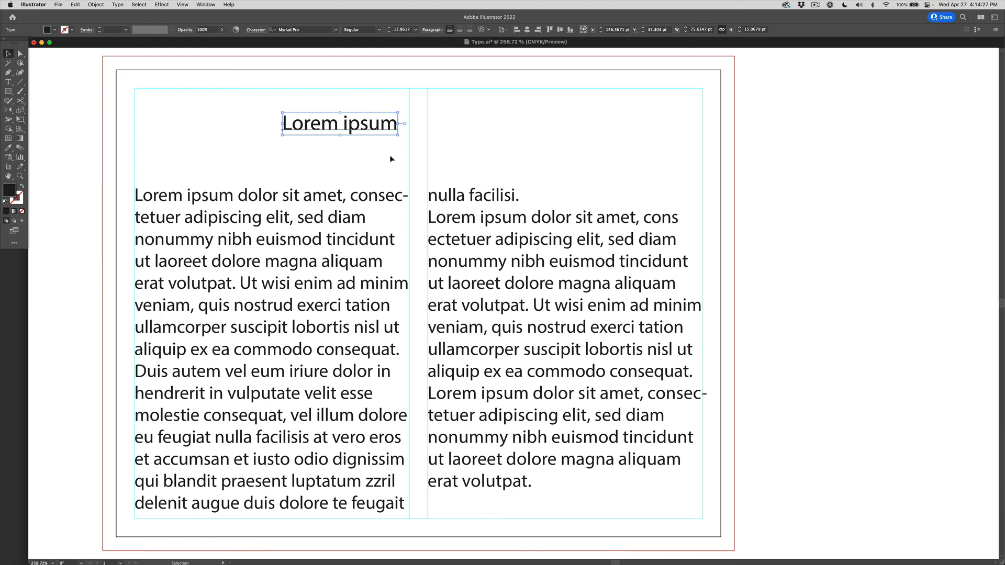
pyautogui.click(459, 233)
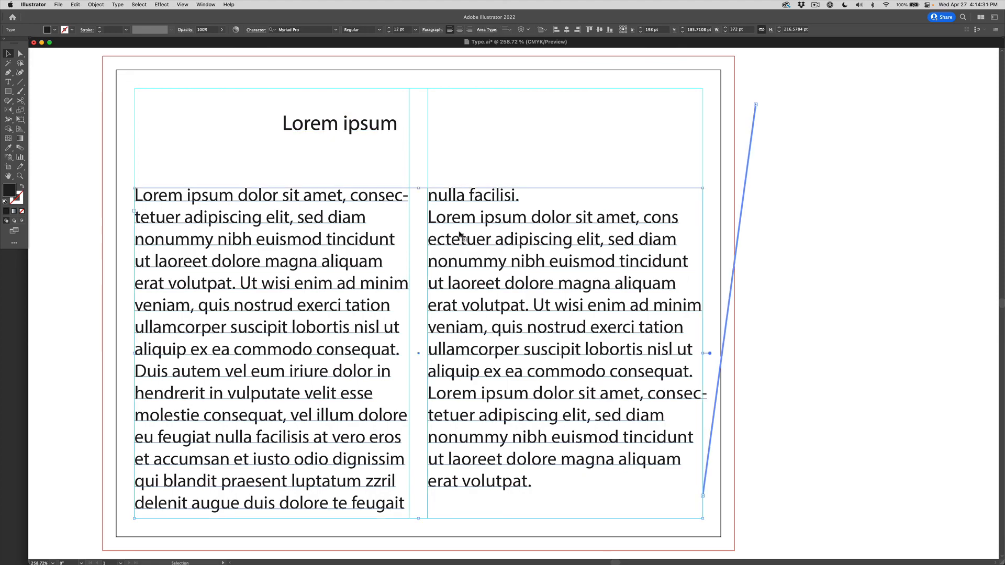